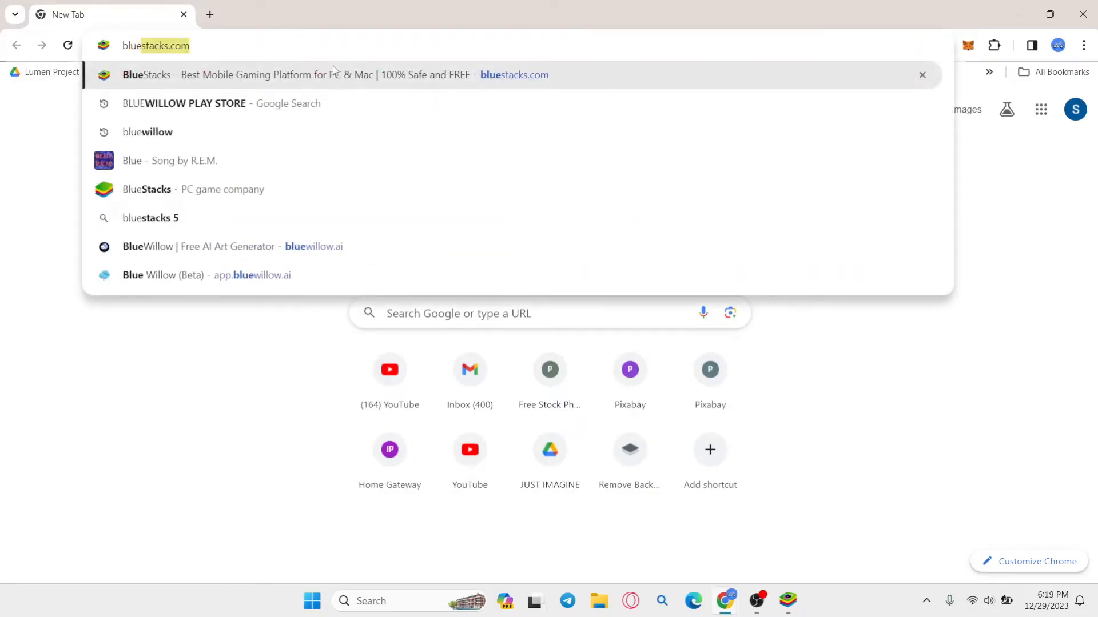
# Step: Download the BlueStacks 10 installer from bluestacks.com and run it from Chrome's downloads
pyautogui.click(333, 75)
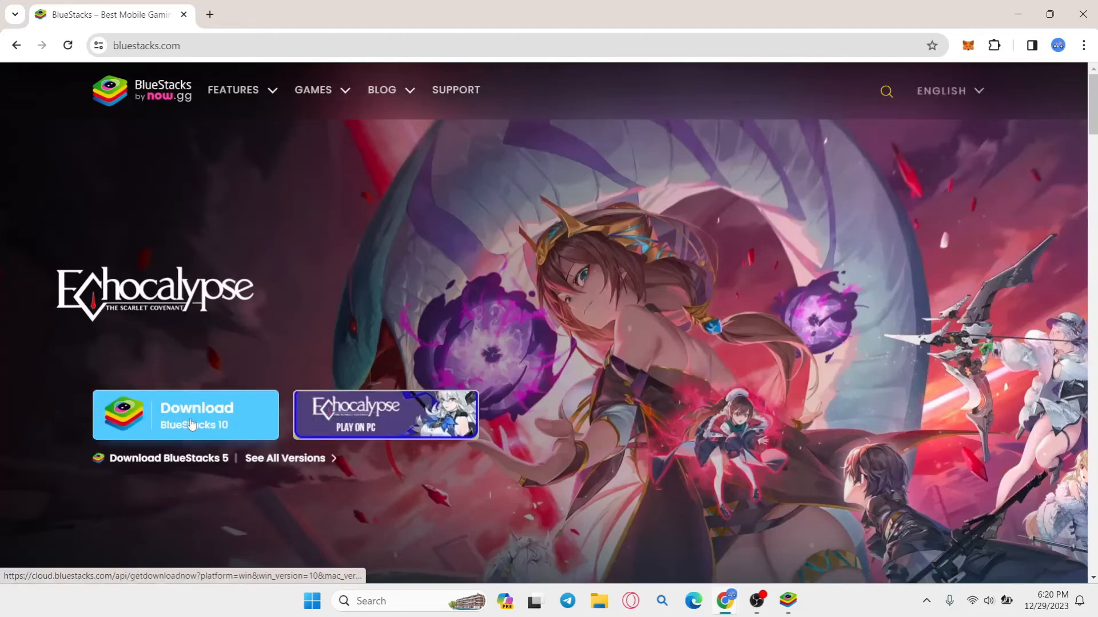
pyautogui.click(193, 420)
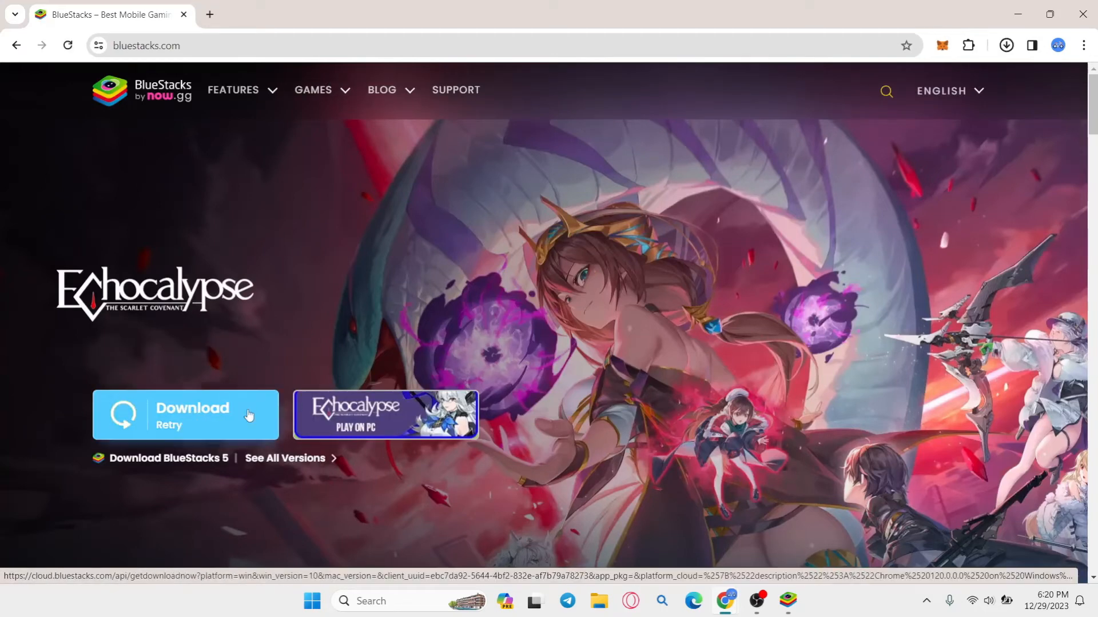
pyautogui.click(1003, 55)
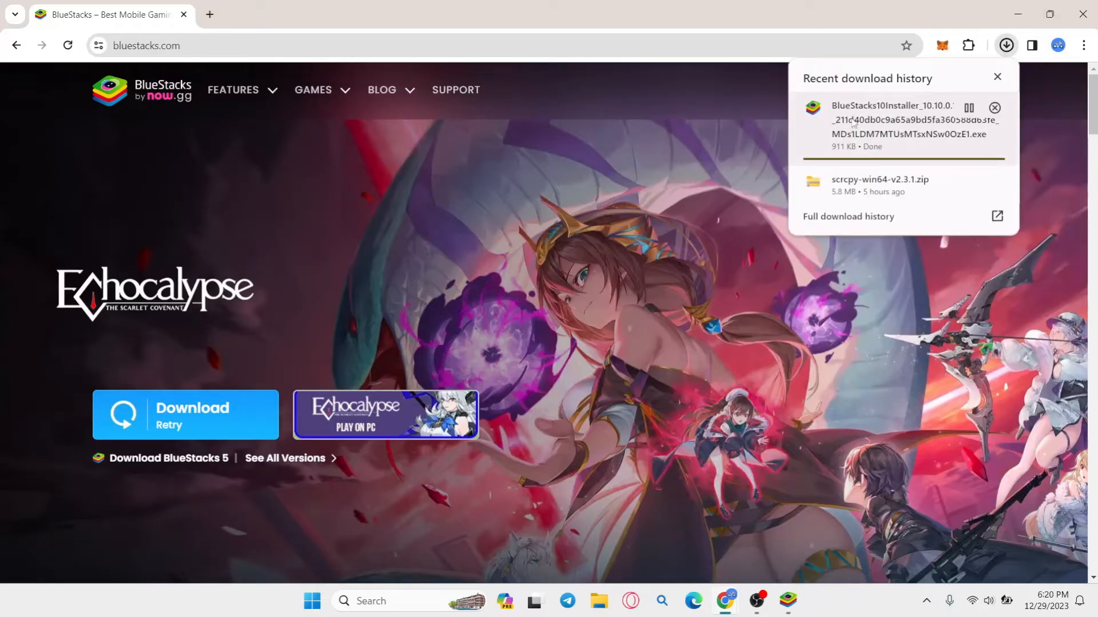
pyautogui.click(648, 206)
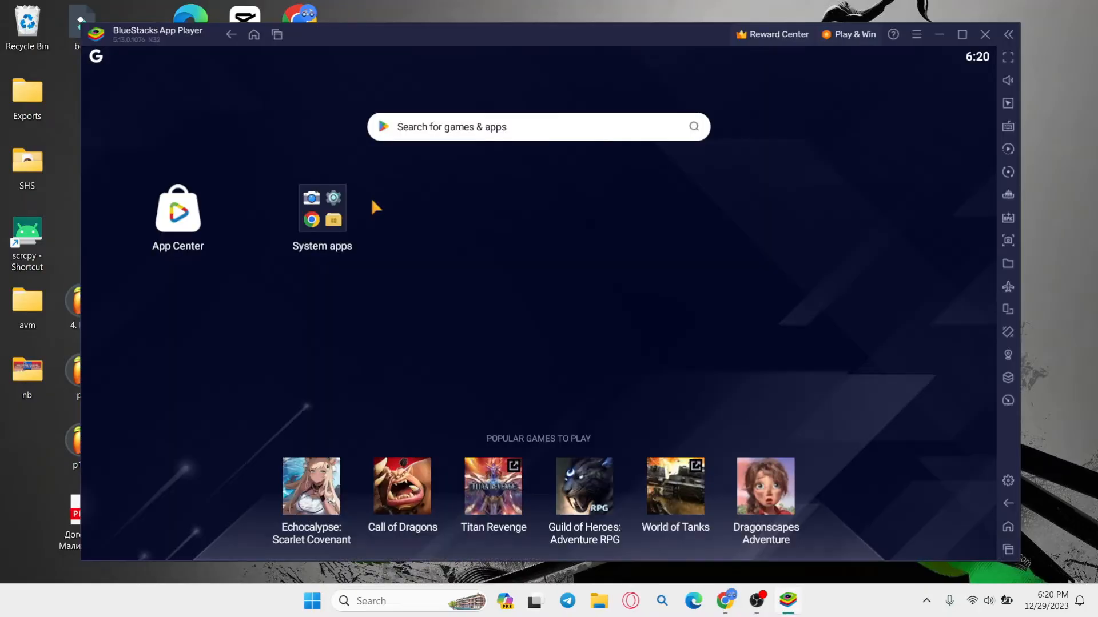
# Step: Launch Play Store from System apps and search 'microsoft', choosing the Microsoft Authenticator app suggestion
pyautogui.click(334, 210)
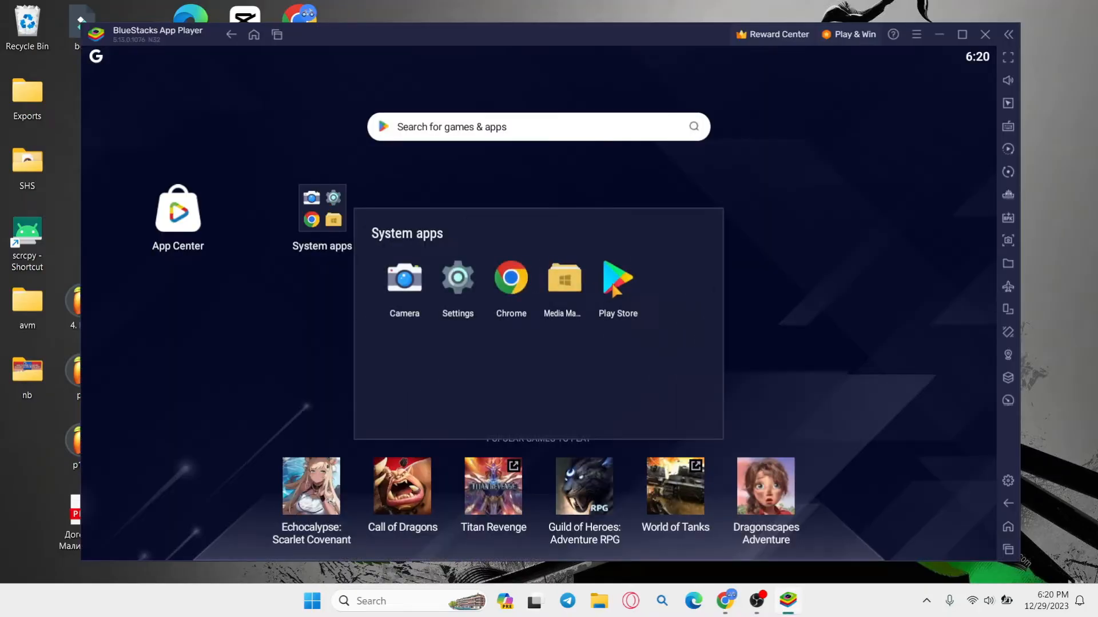
pyautogui.click(614, 282)
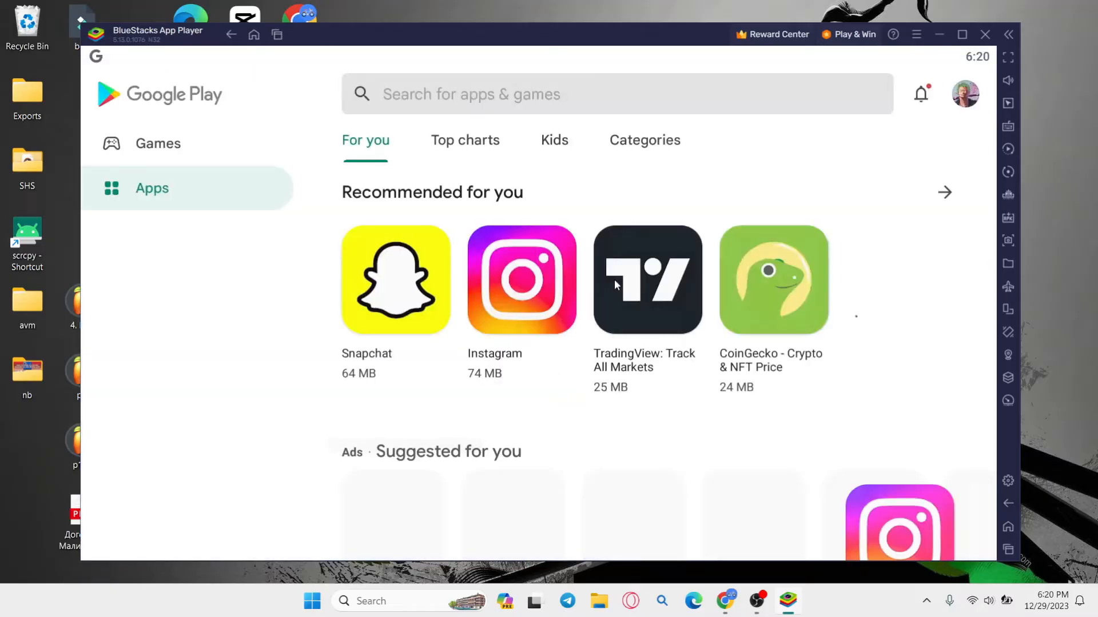
pyautogui.click(414, 94)
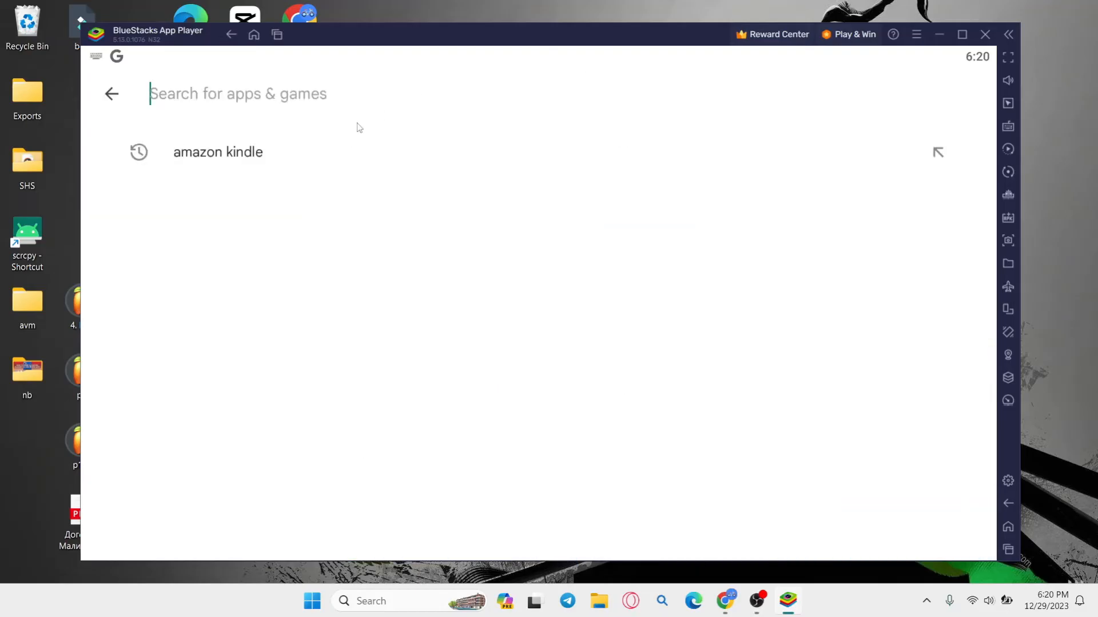
pyautogui.write('microsoft')
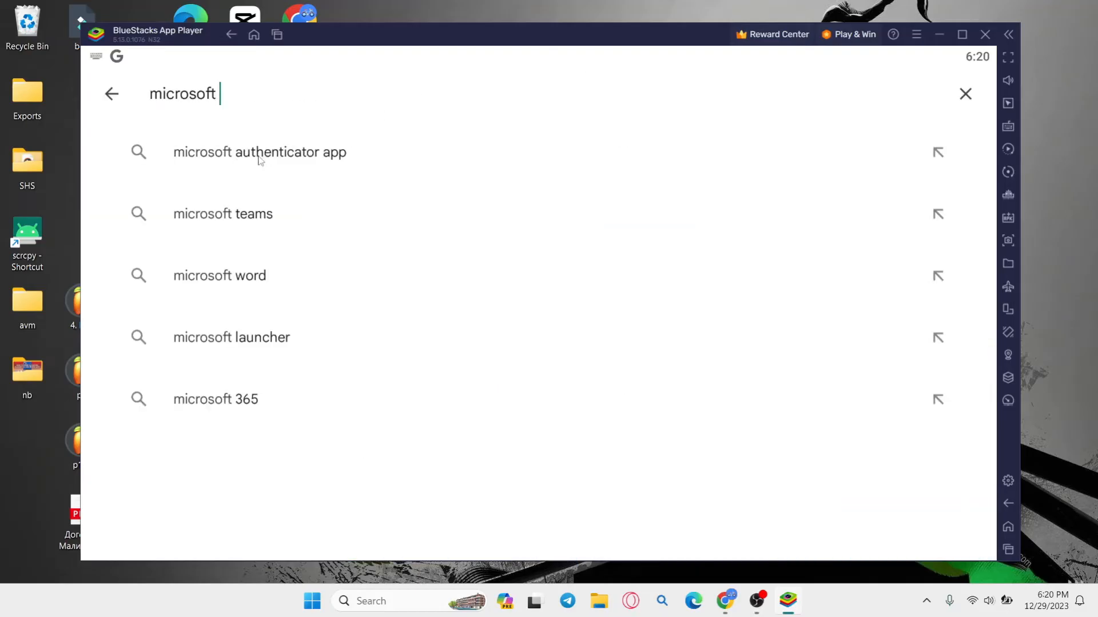
pyautogui.click(258, 159)
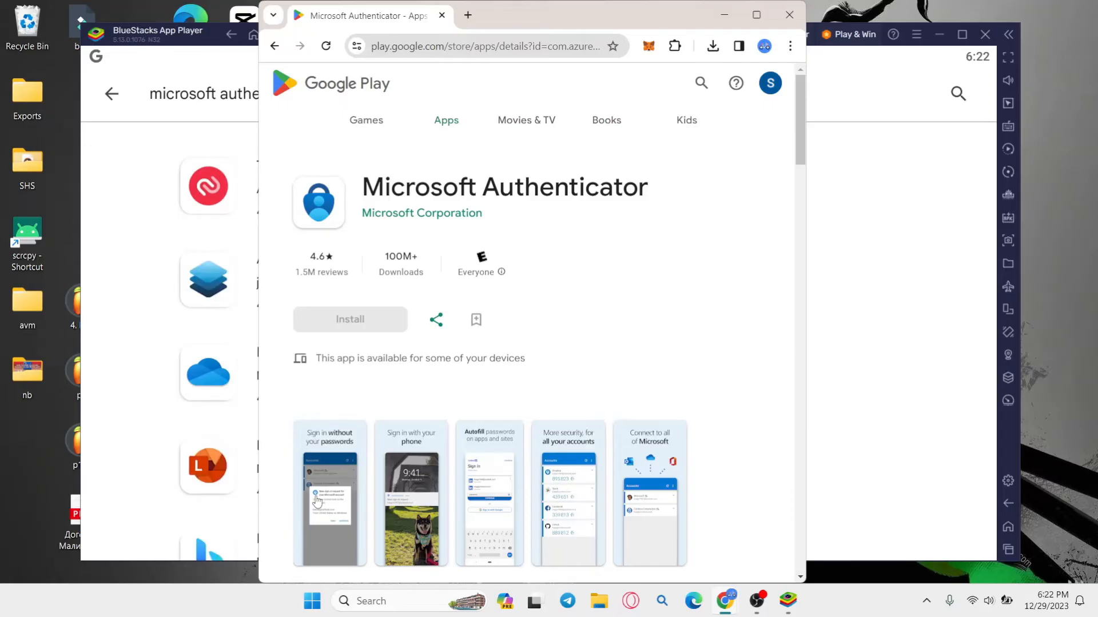
# Step: Step through all Microsoft Authenticator screenshots up to the final 'Connect to all of Microsoft' image
pyautogui.click(318, 501)
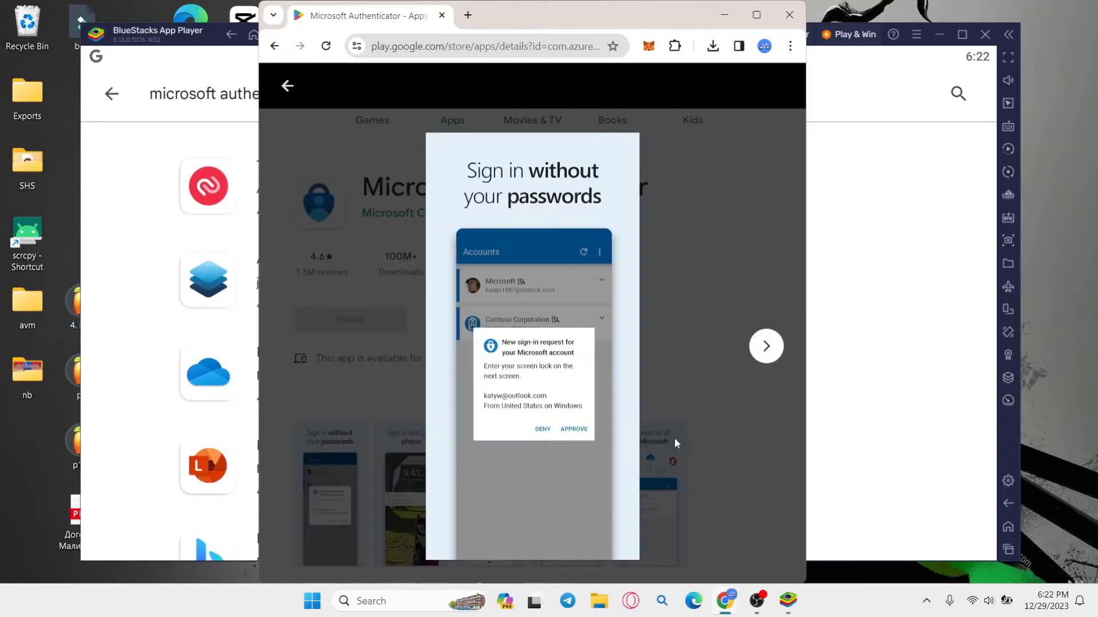
pyautogui.click(773, 357)
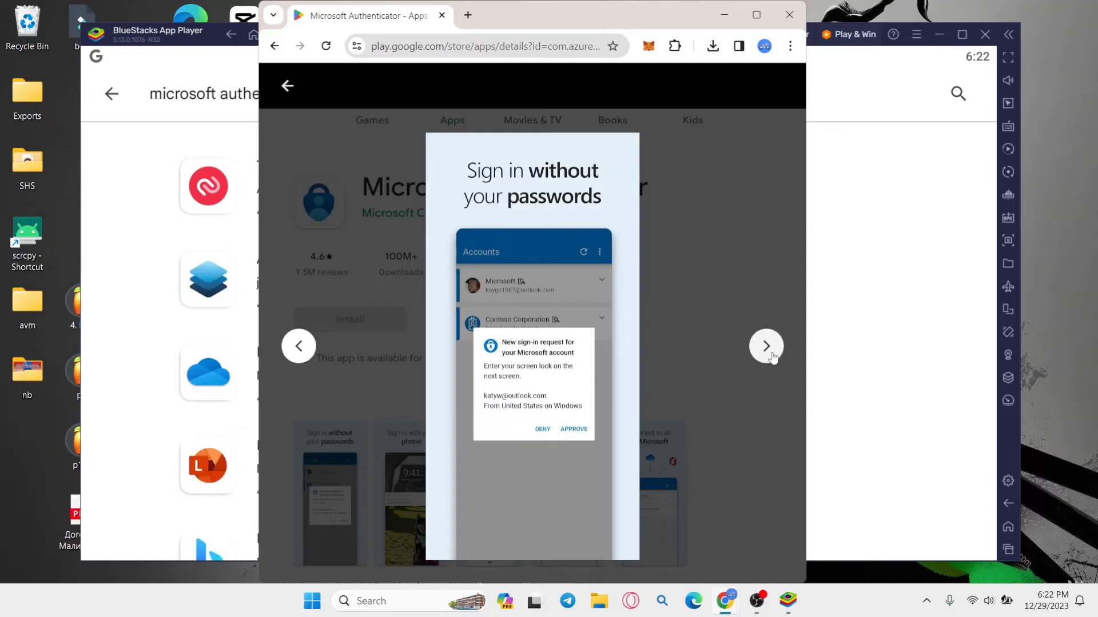
pyautogui.click(772, 356)
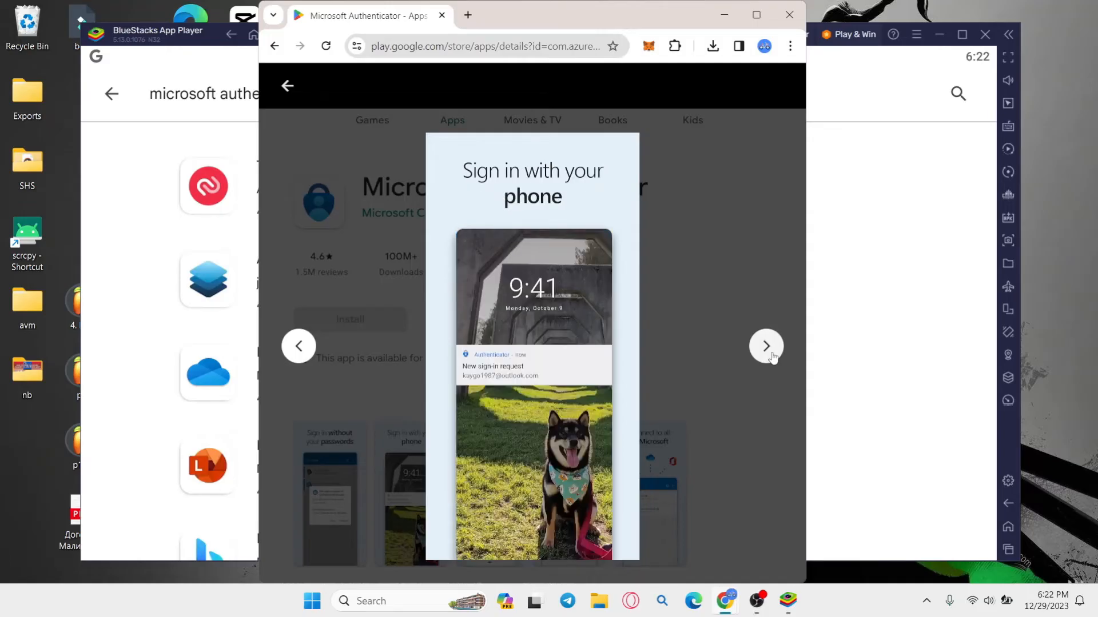
pyautogui.click(772, 358)
pyautogui.click(772, 357)
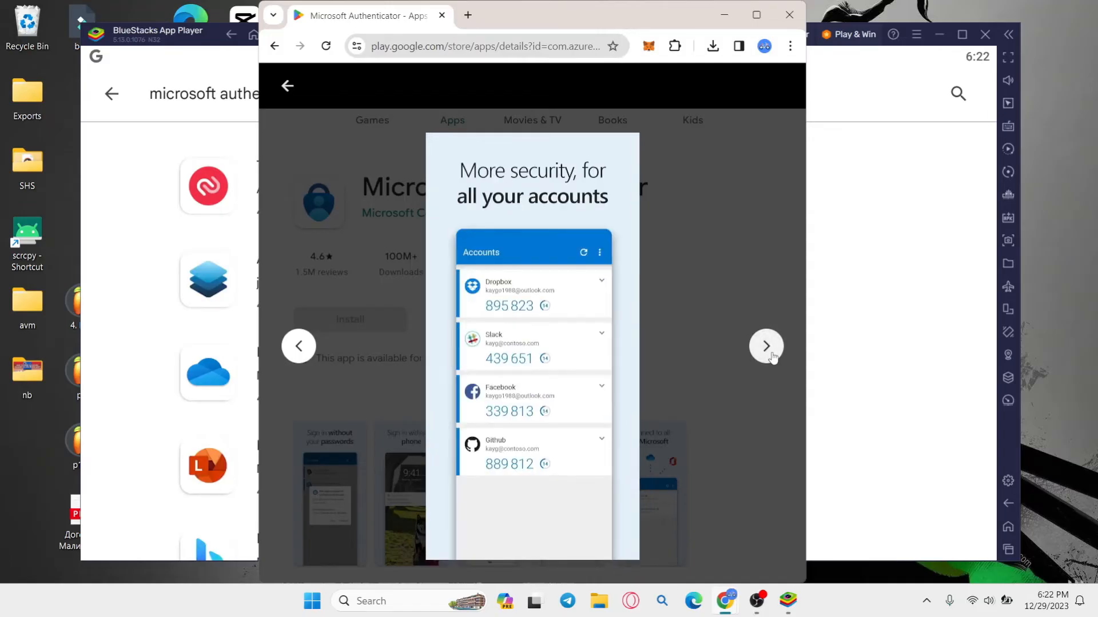
pyautogui.click(772, 357)
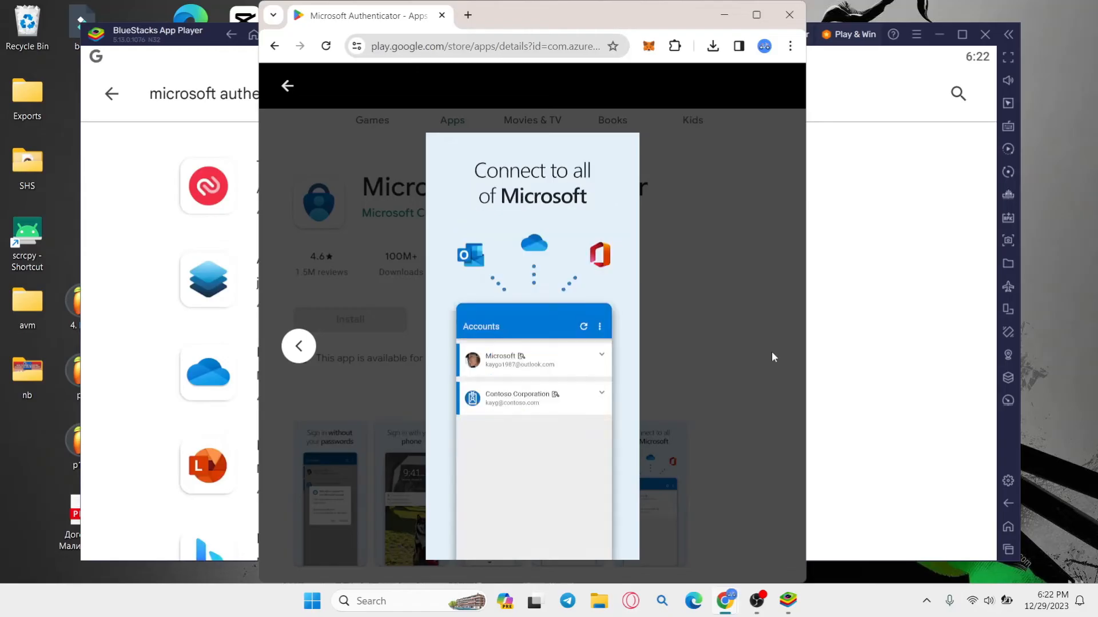